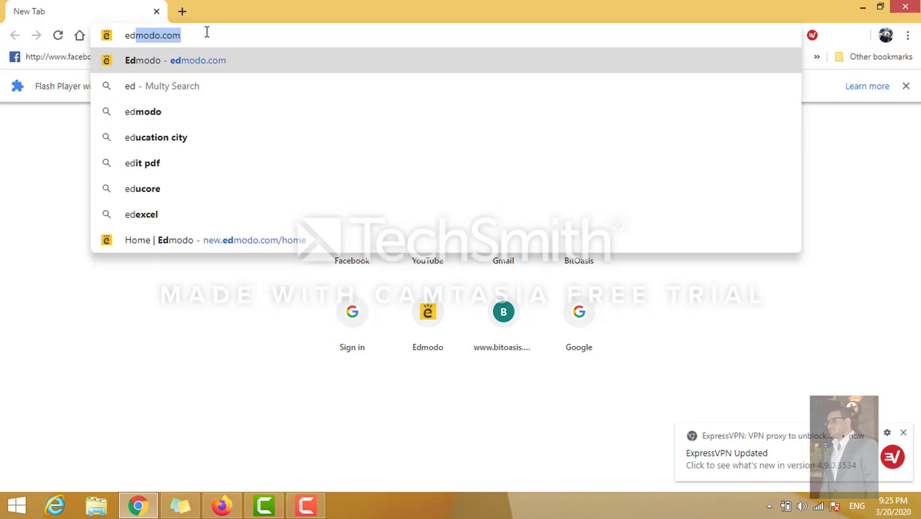
# Load edmodo.com's Log In page and replace the autofilled email and password with the student's own.
pyautogui.press('Return')
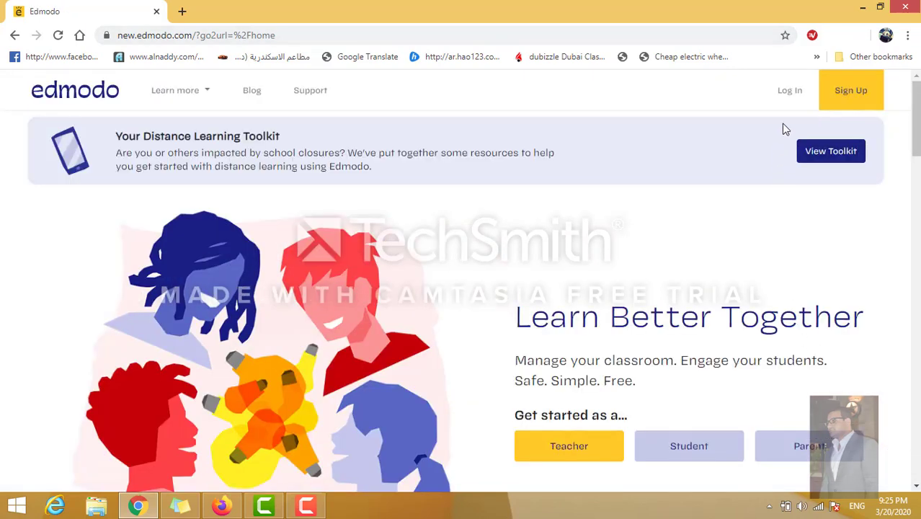
pyautogui.click(792, 98)
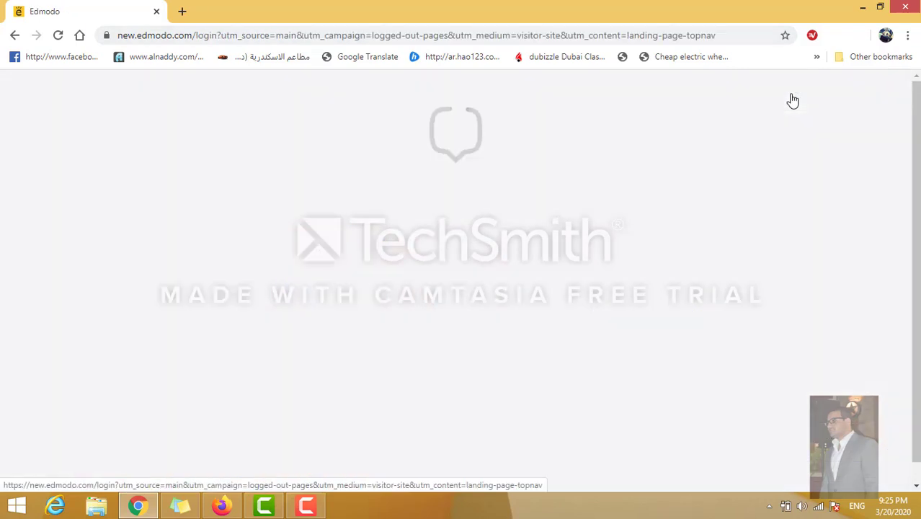
pyautogui.press('BackSpace')
pyautogui.press('BackSpace')
pyautogui.press('BackSpace')
pyautogui.press('BackSpace')
pyautogui.press('BackSpace')
pyautogui.press('BackSpace')
pyautogui.press('BackSpace')
pyautogui.press('BackSpace')
pyautogui.press('BackSpace')
pyautogui.press('BackSpace')
pyautogui.press('BackSpace')
pyautogui.press('BackSpace')
pyautogui.press('BackSpace')
pyautogui.press('BackSpace')
pyautogui.press('BackSpace')
pyautogui.press('BackSpace')
pyautogui.press('BackSpace')
pyautogui.press('BackSpace')
pyautogui.press('BackSpace')
pyautogui.press('BackSpace')
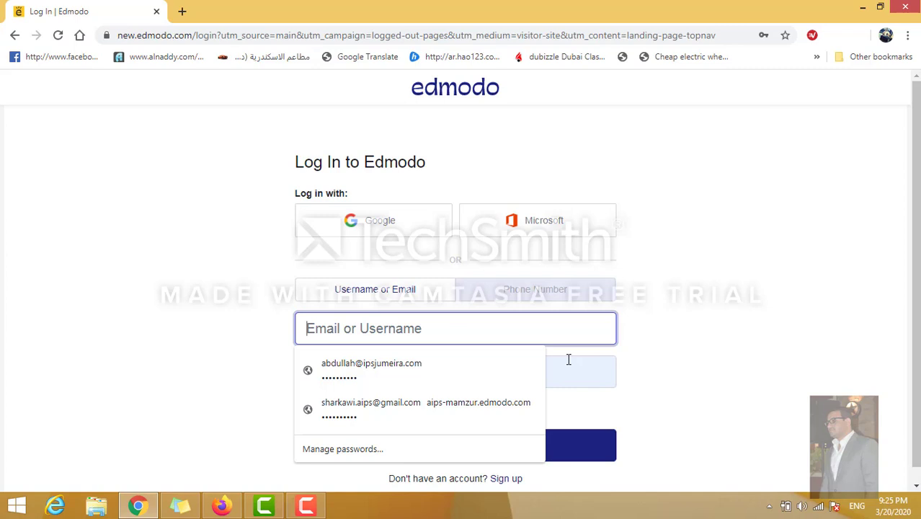
pyautogui.write('sh')
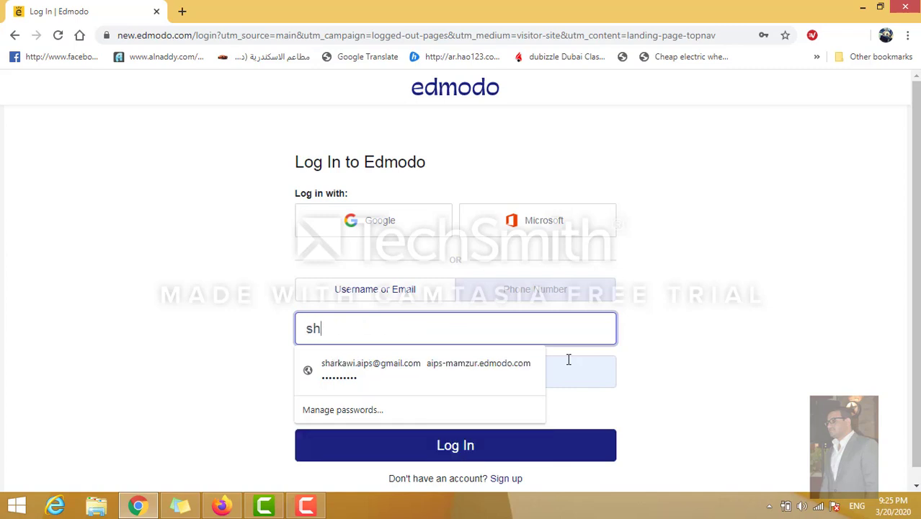
pyautogui.write('ai')
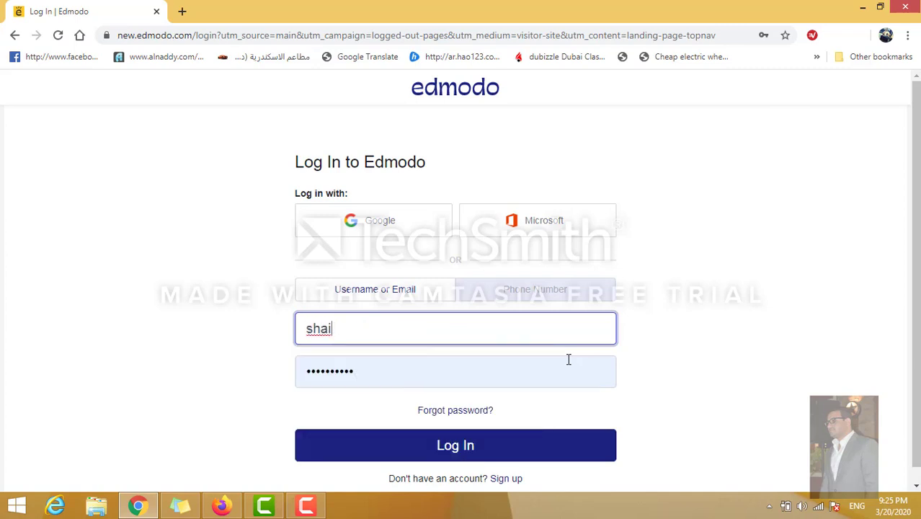
pyautogui.write('khaee')
pyautogui.click(541, 375)
pyautogui.press('BackSpace')
pyautogui.press('BackSpace')
pyautogui.press('BackSpace')
pyautogui.press('BackSpace')
pyautogui.press('BackSpace')
pyautogui.press('BackSpace')
pyautogui.press('BackSpace')
pyautogui.press('BackSpace')
pyautogui.press('BackSpace')
pyautogui.press('BackSpace')
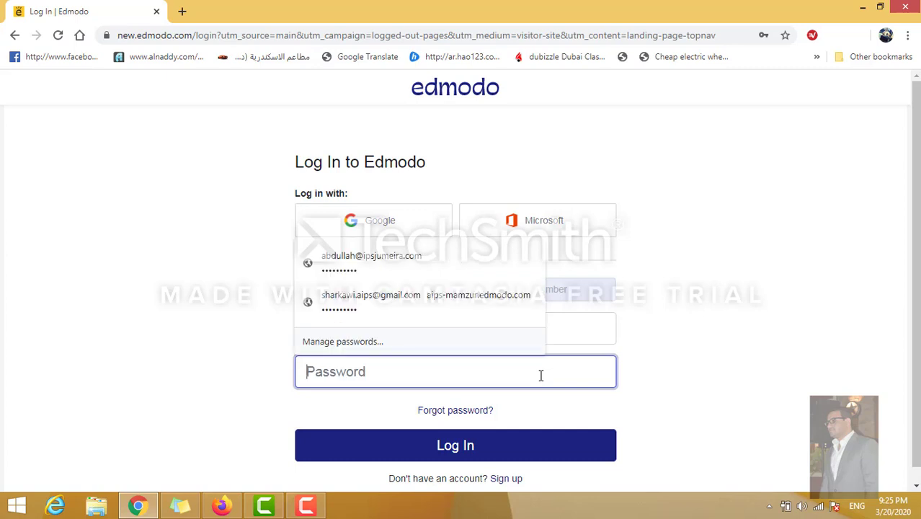
pyautogui.write('••••••')
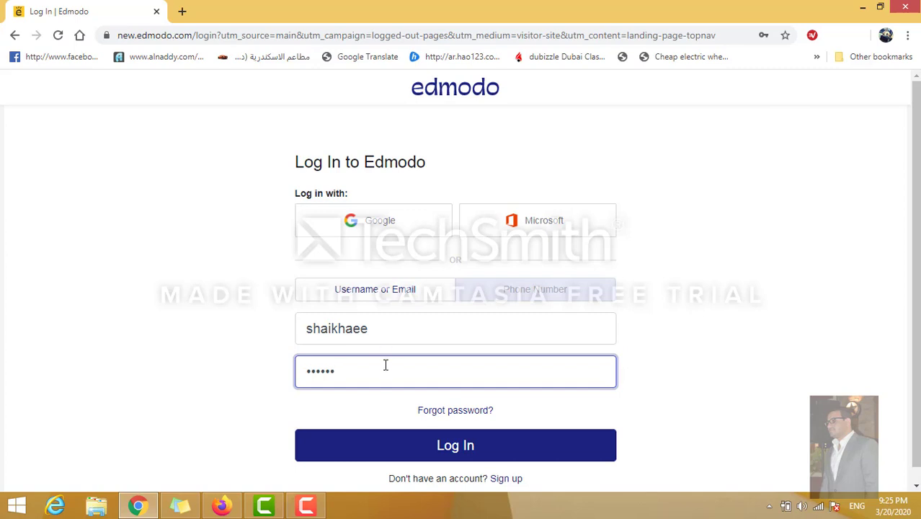
# Sign in, scroll the home feed, and show notifications listing the Practice Using Microsoft Excel assignment.
pyautogui.click(433, 452)
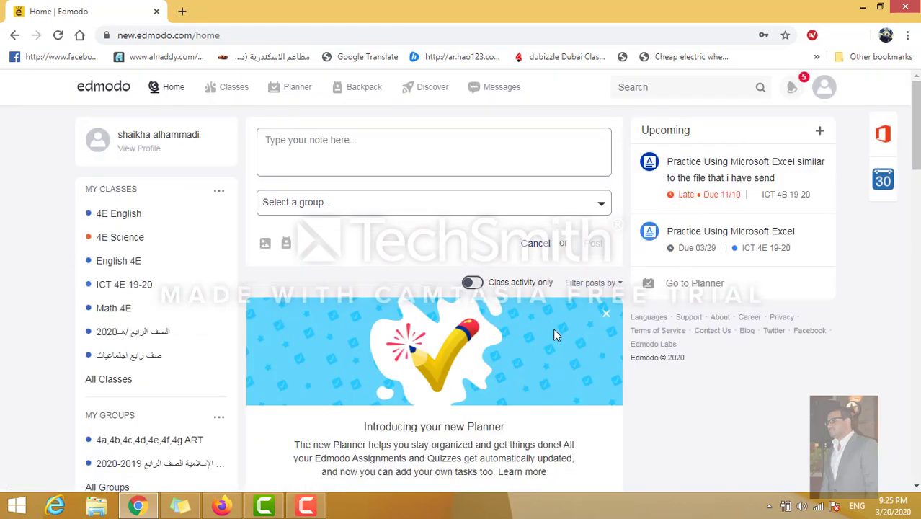
pyautogui.scroll(-10, 461, 465)
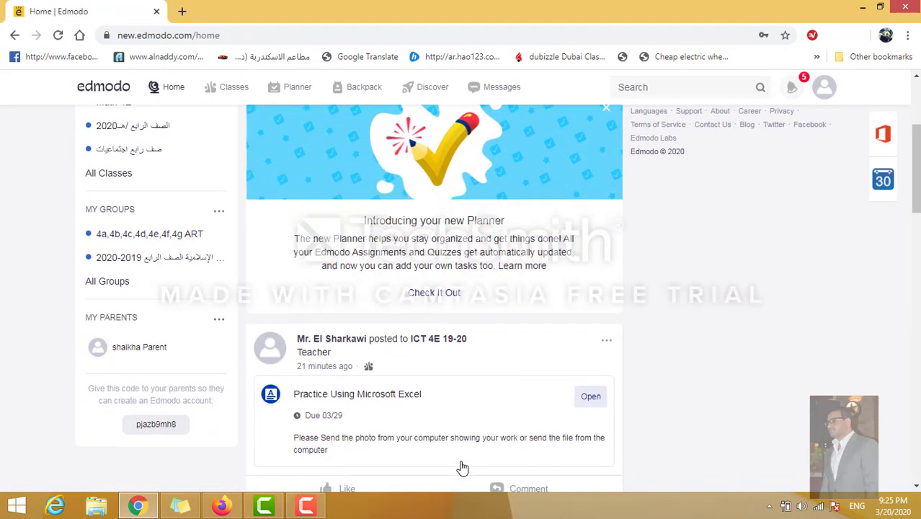
pyautogui.scroll(8, 461, 460)
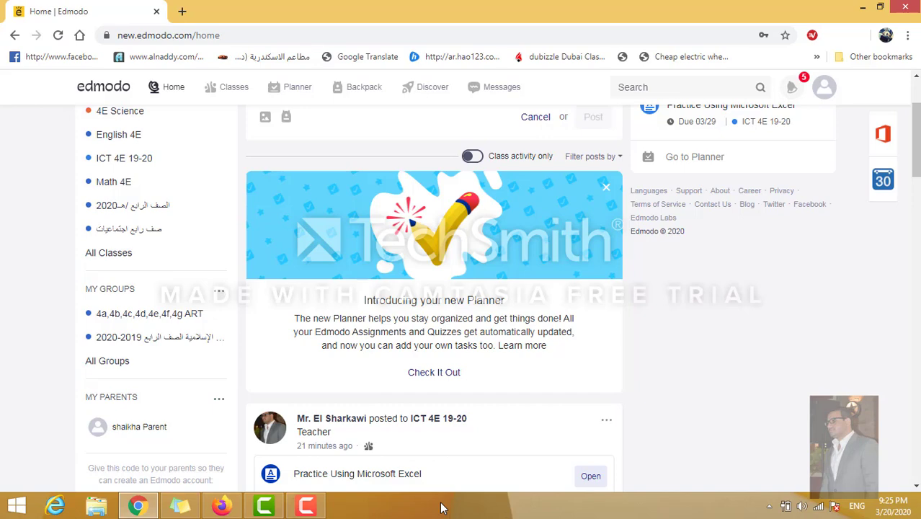
pyautogui.scroll(2, 461, 310)
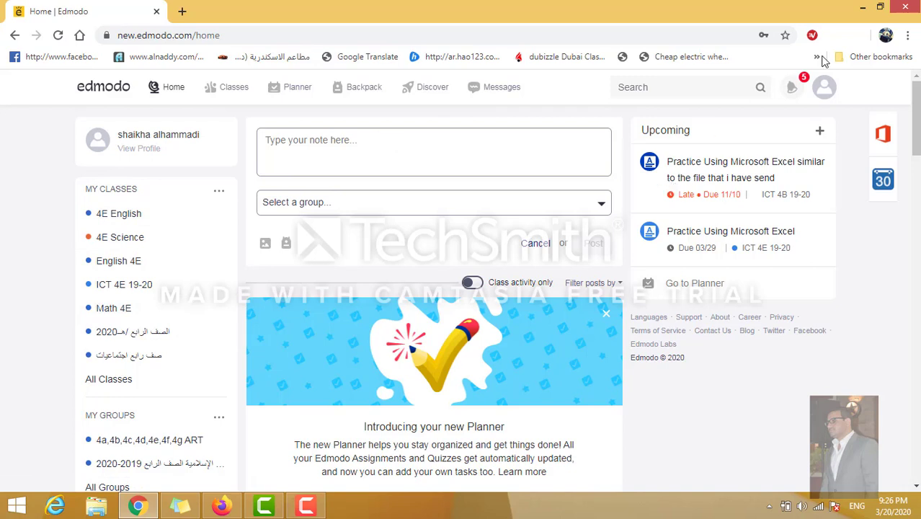
pyautogui.click(793, 91)
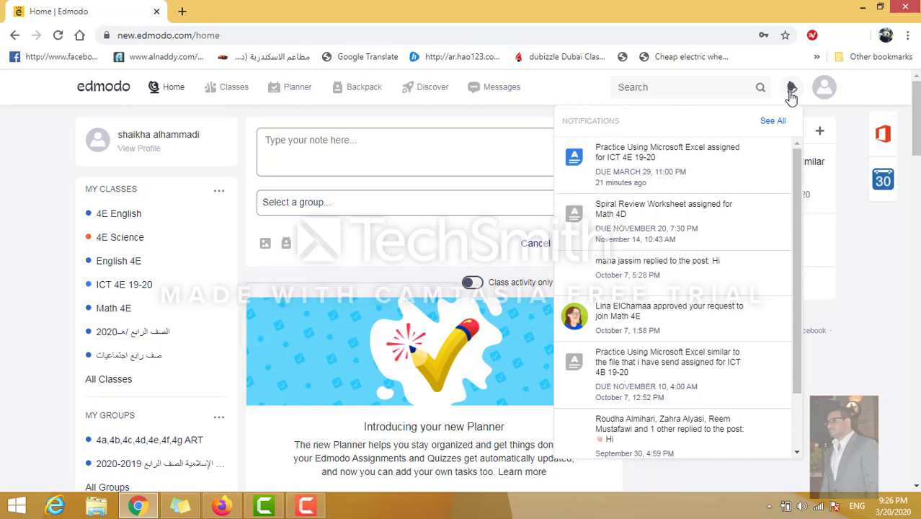
# Close notifications, go to the ICT 4E 19-20 class, and open the Practice Using Microsoft Excel post.
pyautogui.click(790, 91)
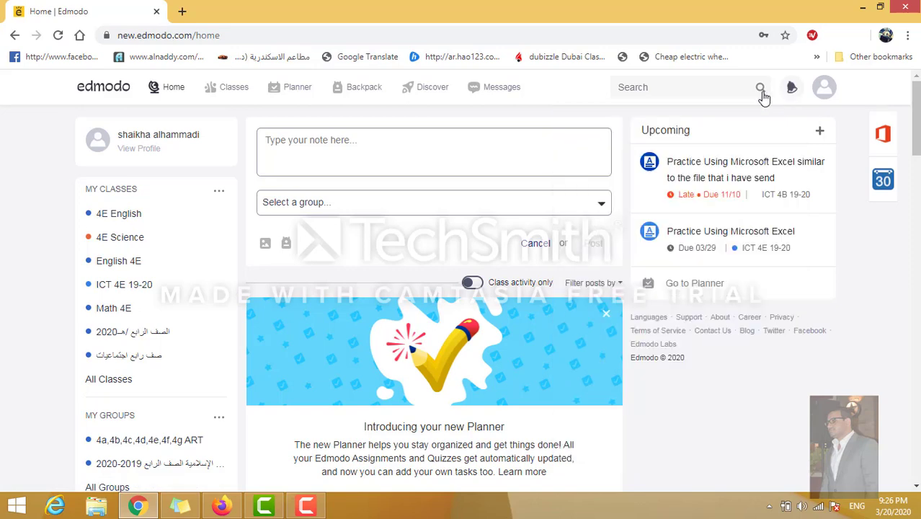
pyautogui.click(130, 291)
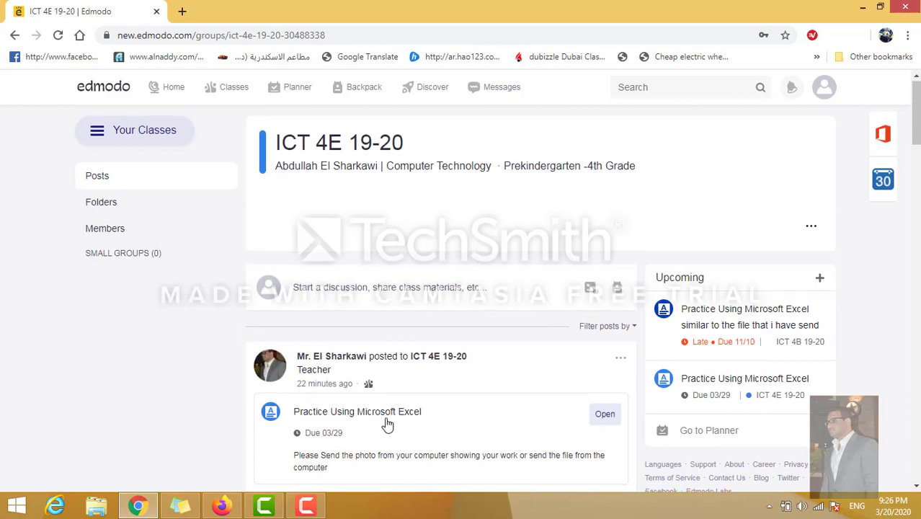
pyautogui.scroll(-1, 387, 425)
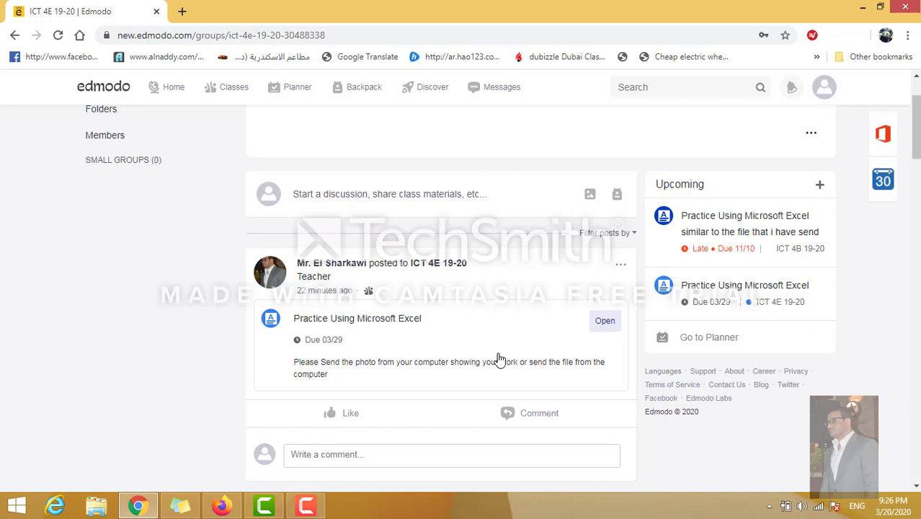
pyautogui.click(604, 322)
pyautogui.click(605, 322)
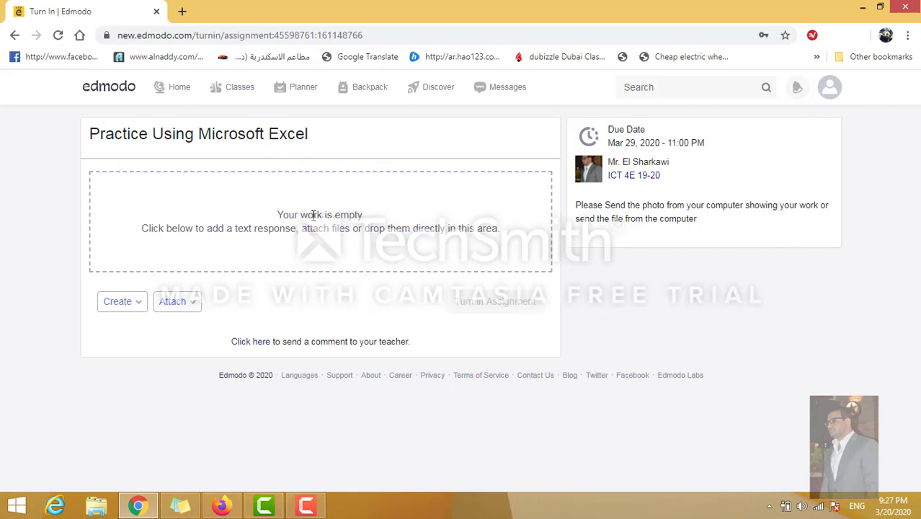
# View the Attach options on the empty turn-in page, then dismiss the dropdown.
pyautogui.click(184, 308)
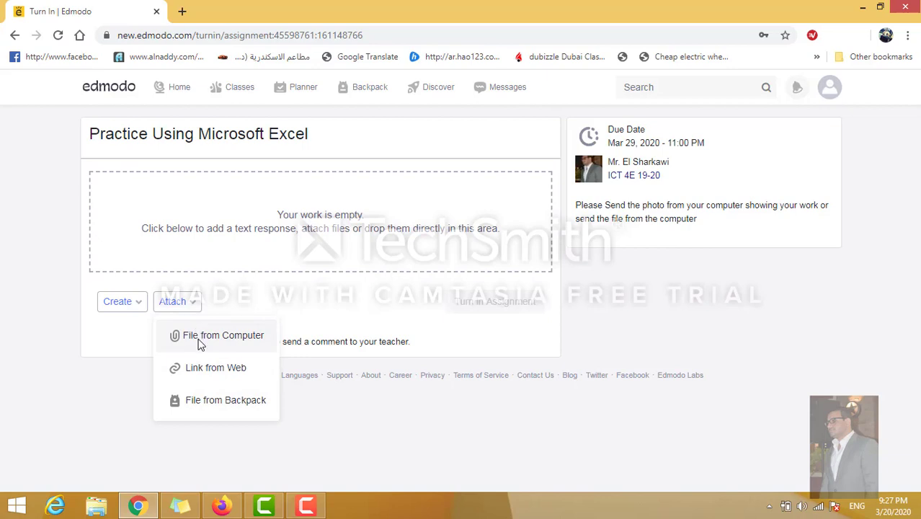
pyautogui.click(268, 289)
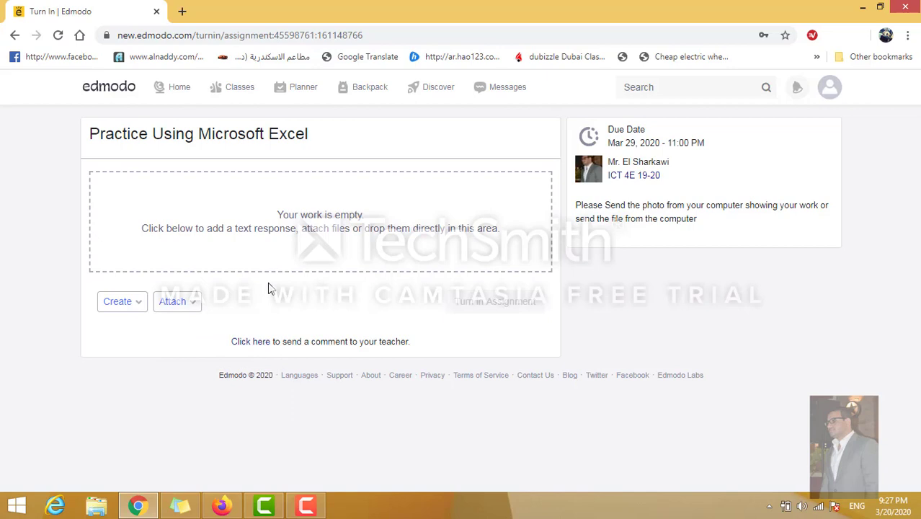
pyautogui.click(4, 508)
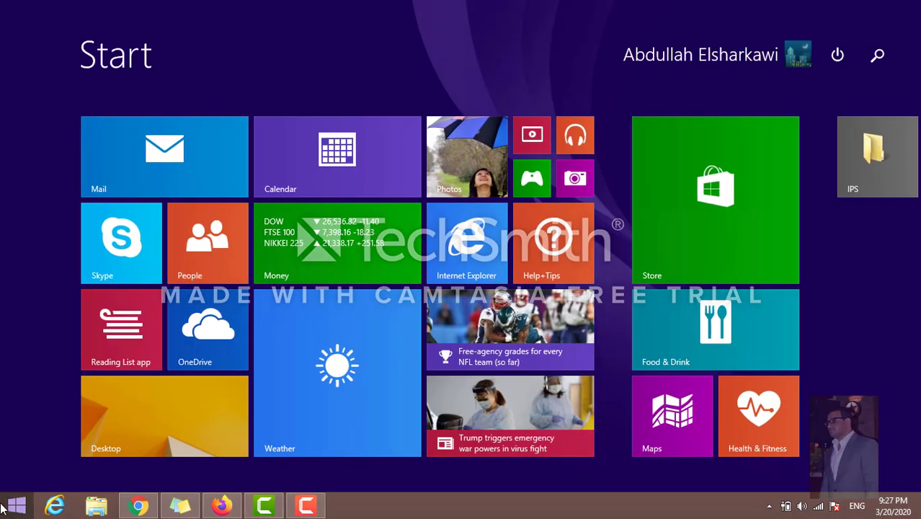
pyautogui.write('movie Maker')
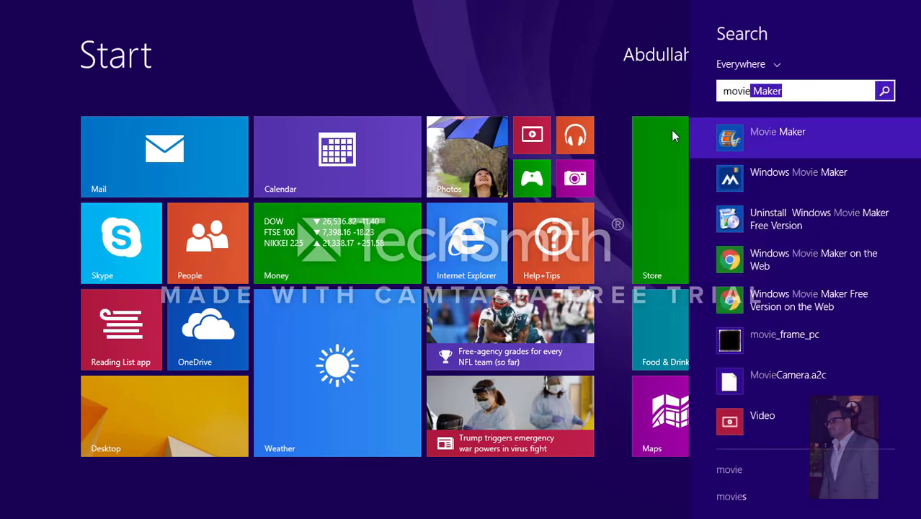
pyautogui.click(749, 147)
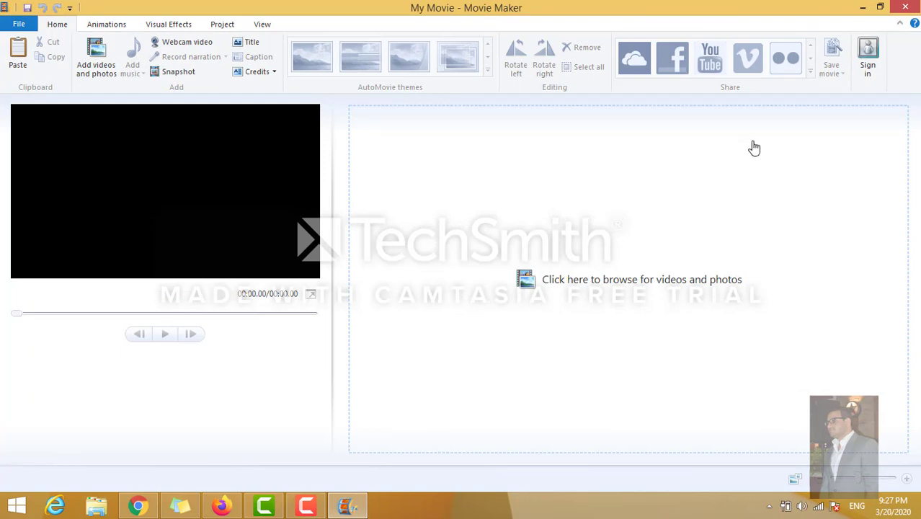
pyautogui.click(904, 9)
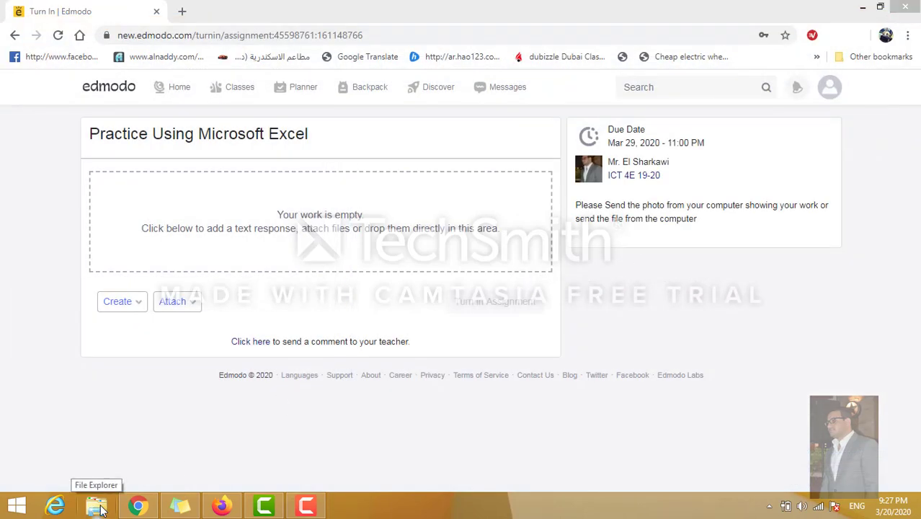
# Open Documents in File Explorer, then create and permanently delete a stray New folder (2).
pyautogui.click(100, 509)
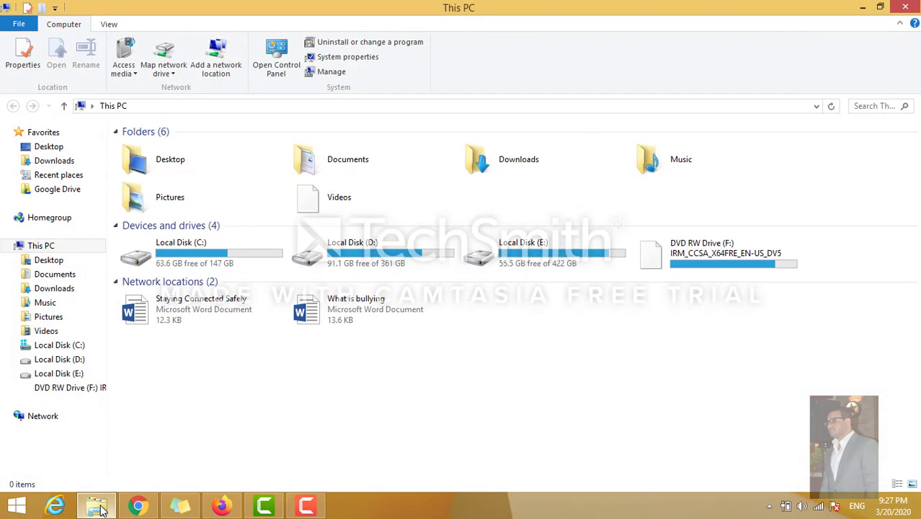
pyautogui.click(56, 275)
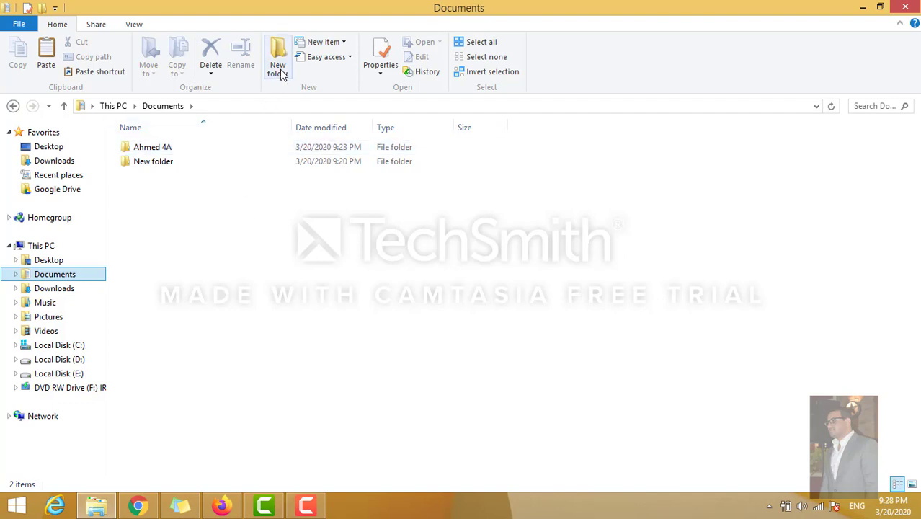
pyautogui.rightClick(215, 324)
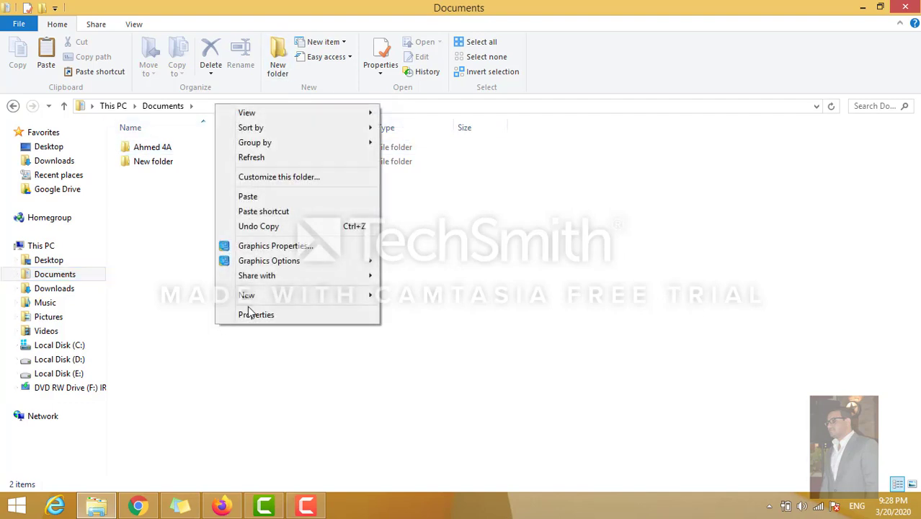
pyautogui.moveTo(255, 296)
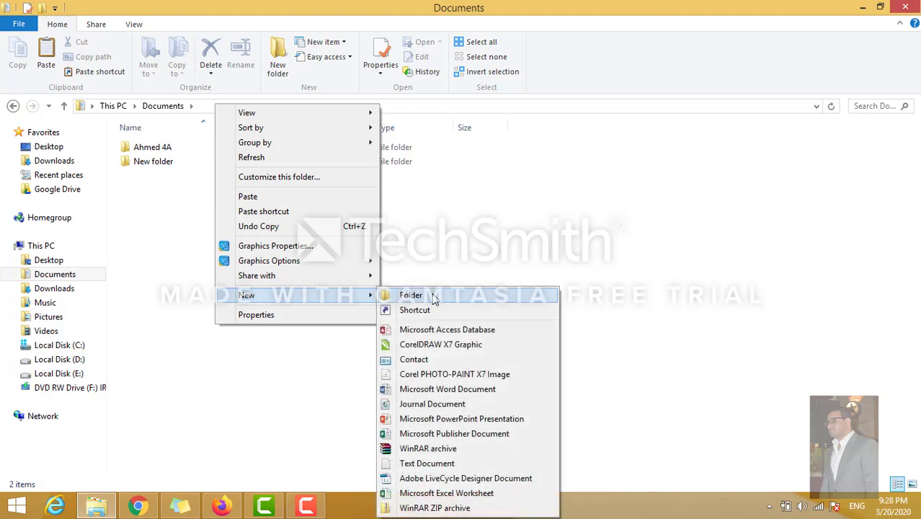
pyautogui.click(434, 298)
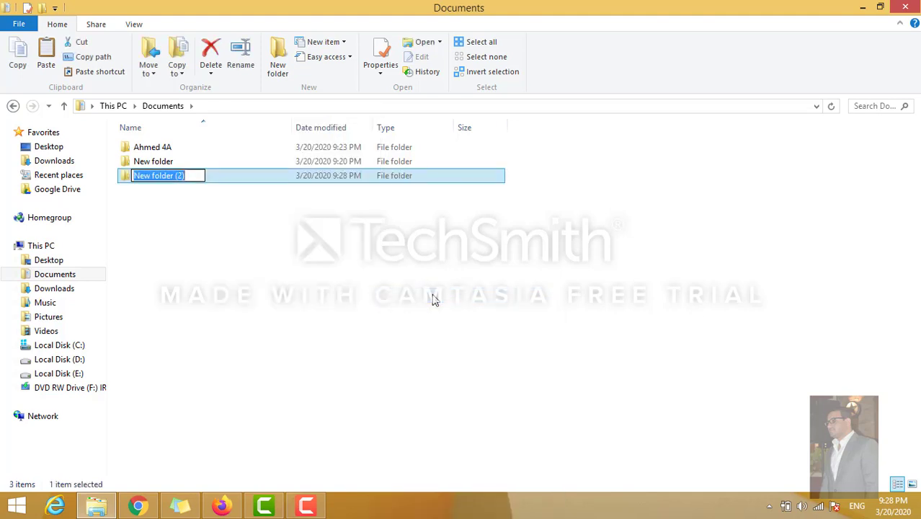
pyautogui.press('BackSpace')
pyautogui.press('Return')
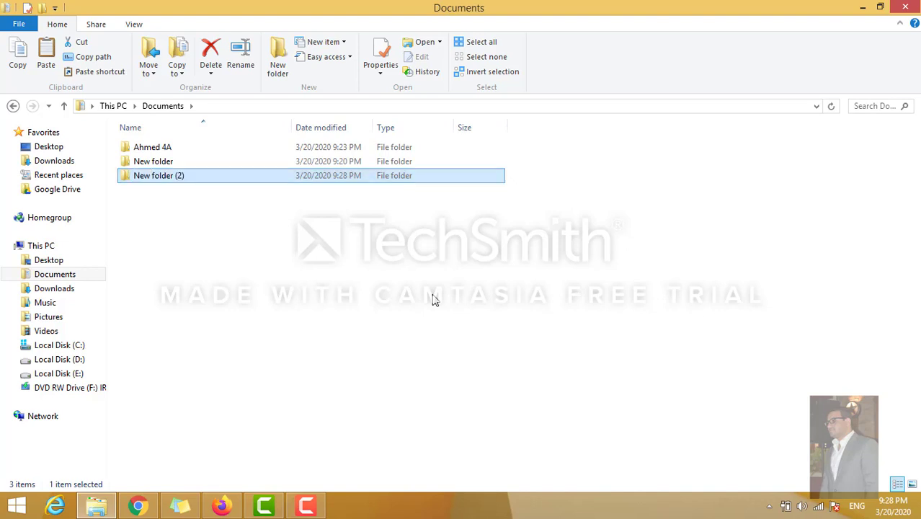
pyautogui.hotkey('shift', 'Delete')
pyautogui.press('Return')
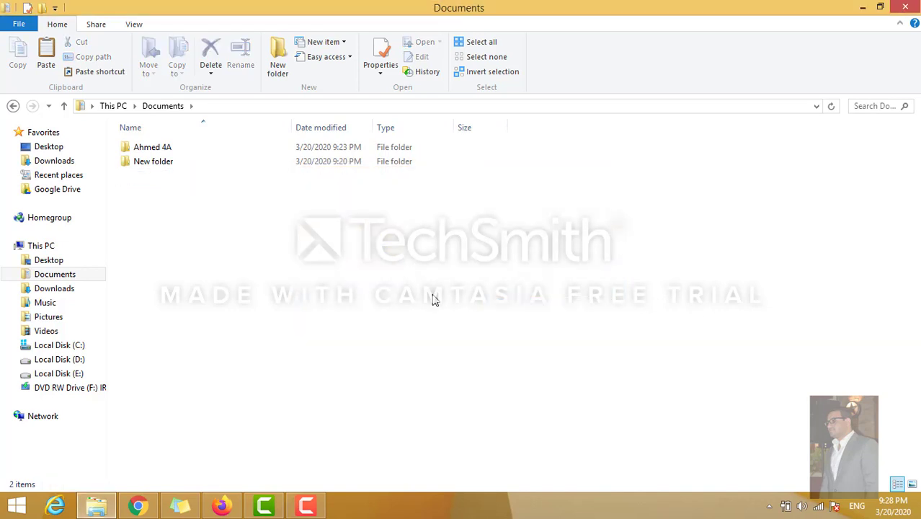
# Open the 3-Online Safety presentation from the Ahmed 4A folder.
pyautogui.click(161, 153)
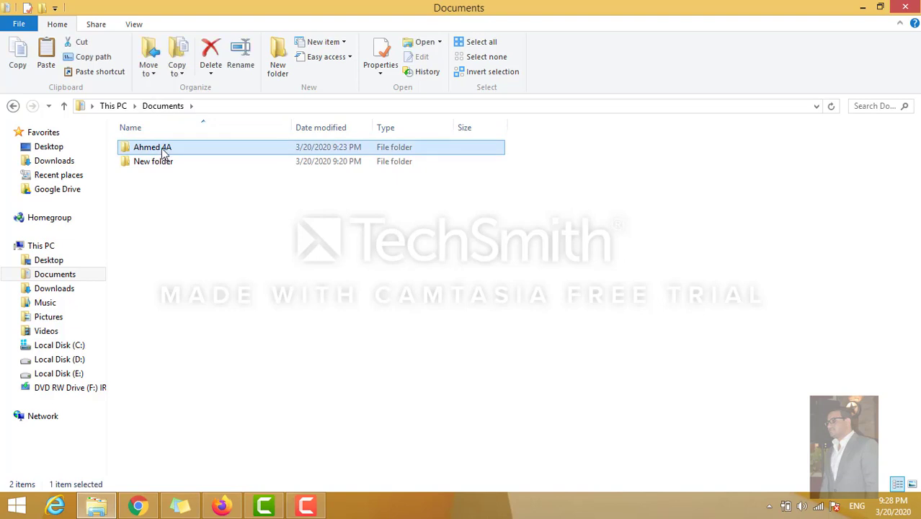
pyautogui.doubleClick(165, 151)
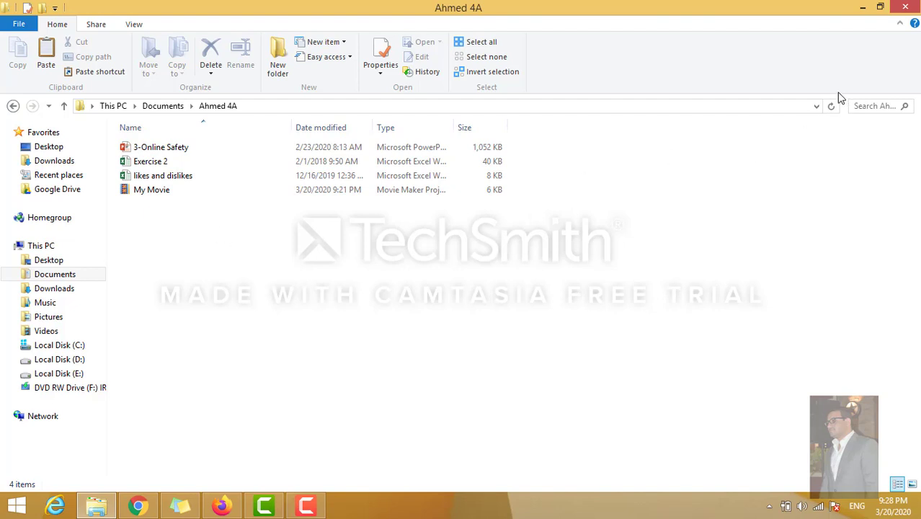
pyautogui.click(176, 150)
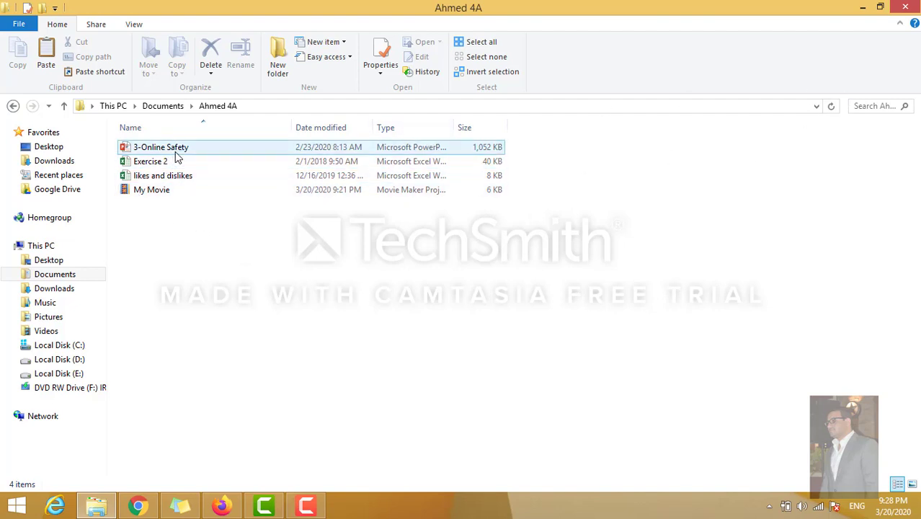
pyautogui.doubleClick(176, 150)
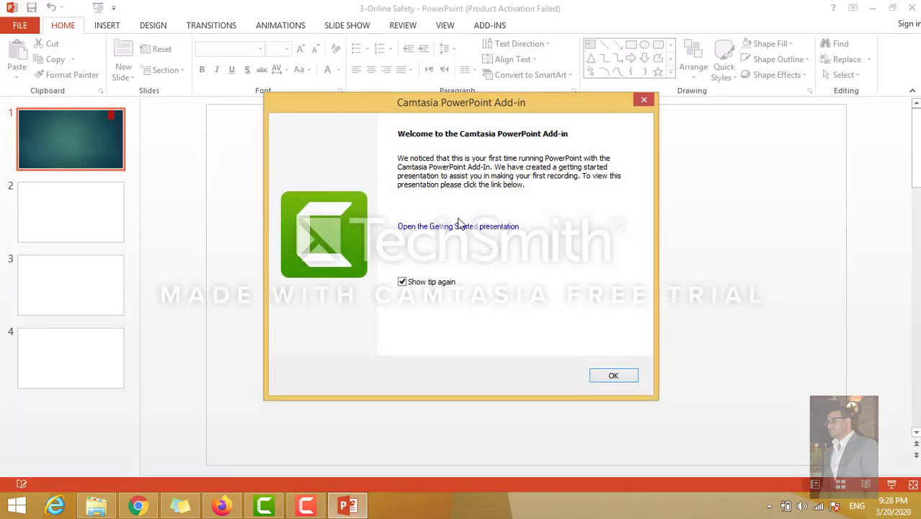
# Dismiss the Camtasia and activation notices, view slides 2–4 and 1, then close PowerPoint.
pyautogui.click(610, 376)
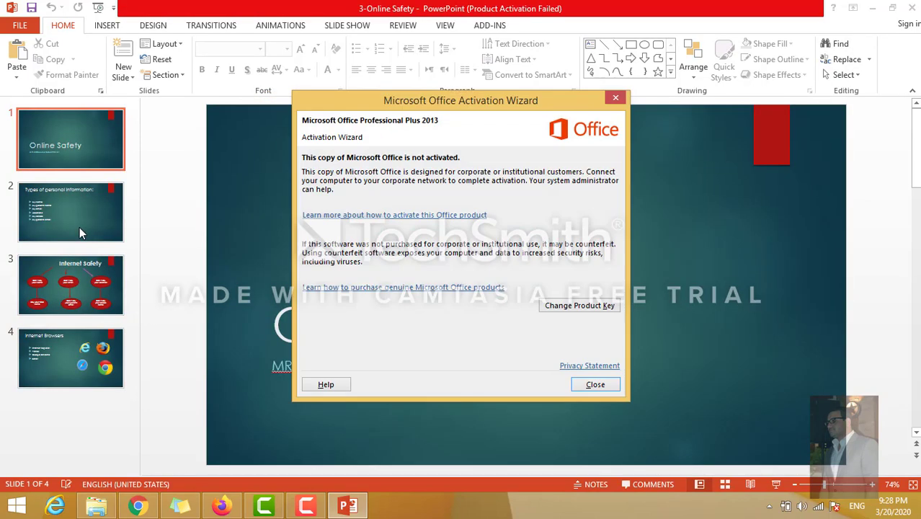
pyautogui.click(574, 387)
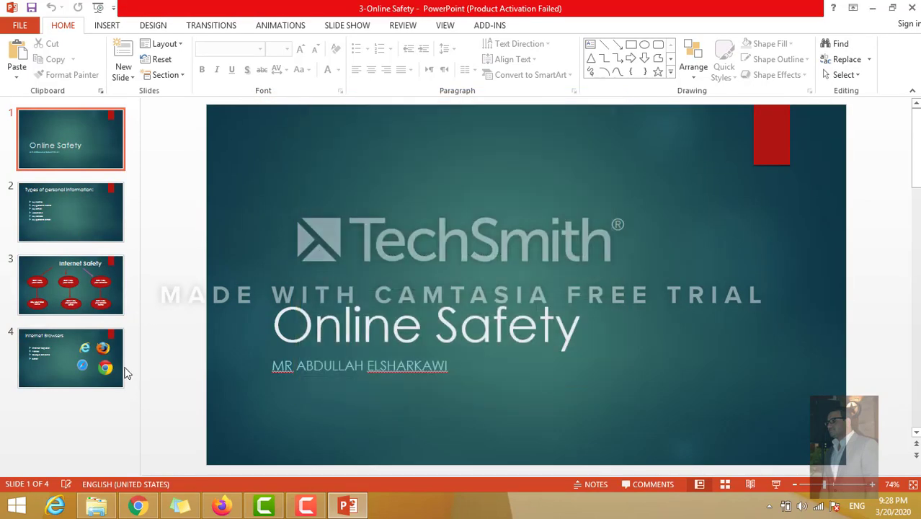
pyautogui.click(57, 202)
pyautogui.click(72, 292)
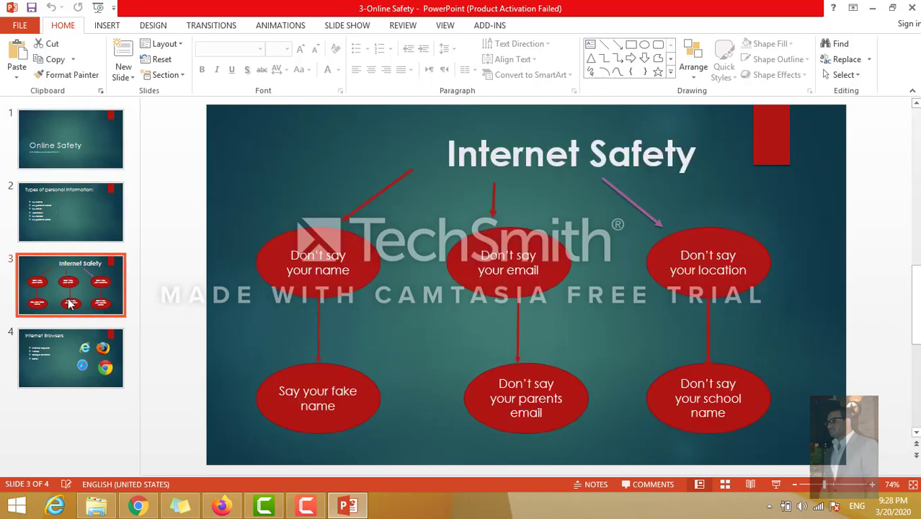
pyautogui.click(70, 345)
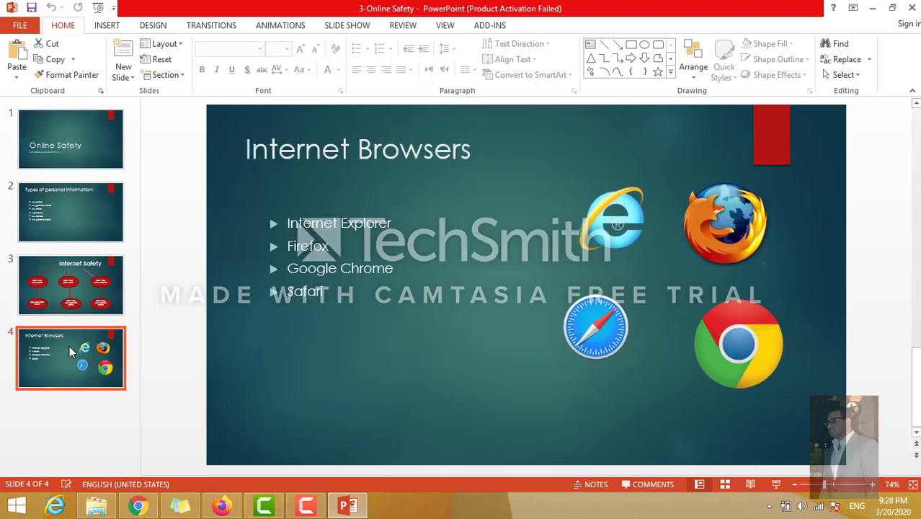
pyautogui.click(74, 121)
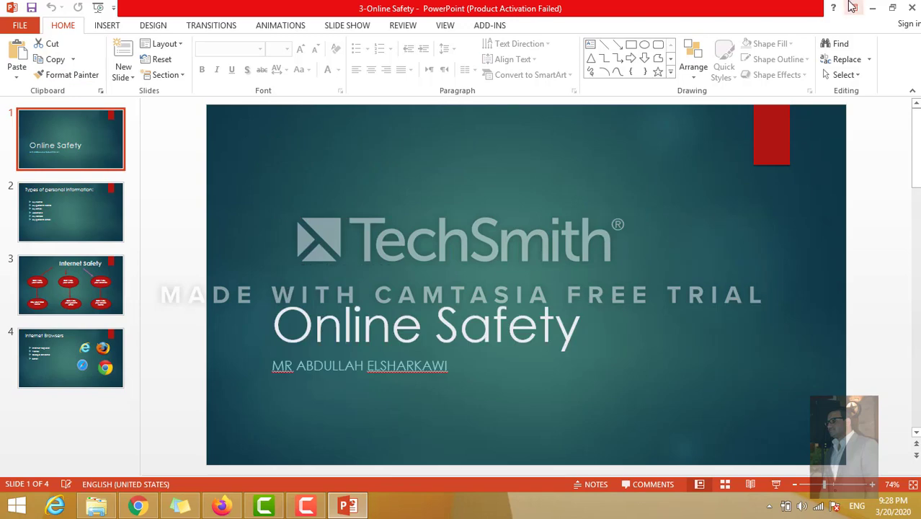
pyautogui.click(911, 8)
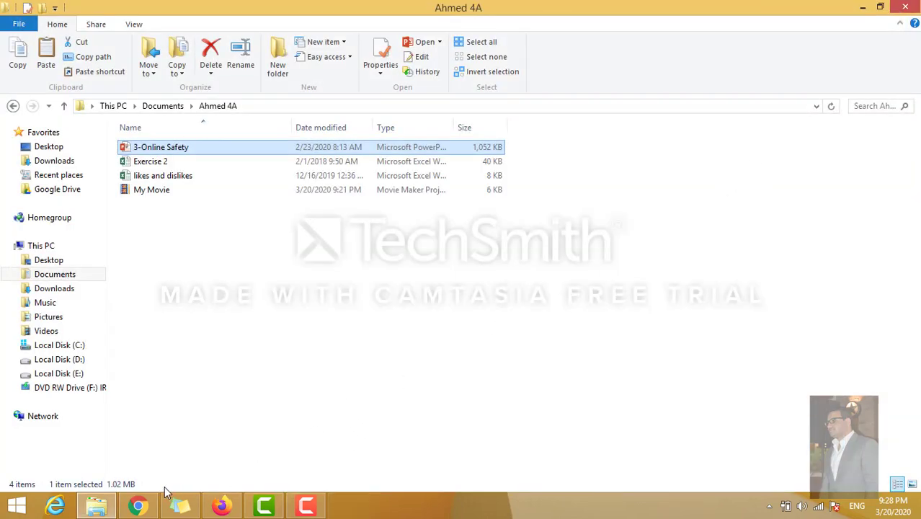
# Back in Edmodo, attach My Movie.wlmp from Documents > Ahmed 4A as a file from the computer.
pyautogui.click(139, 506)
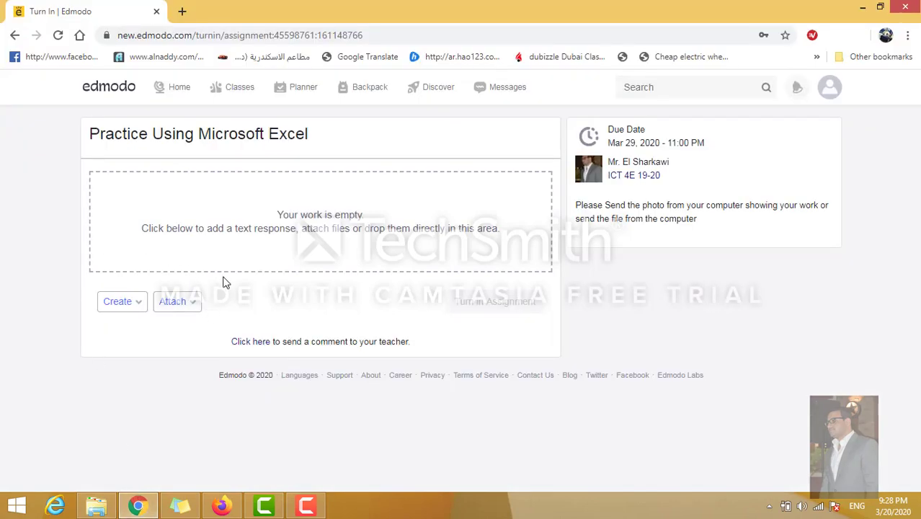
pyautogui.click(195, 302)
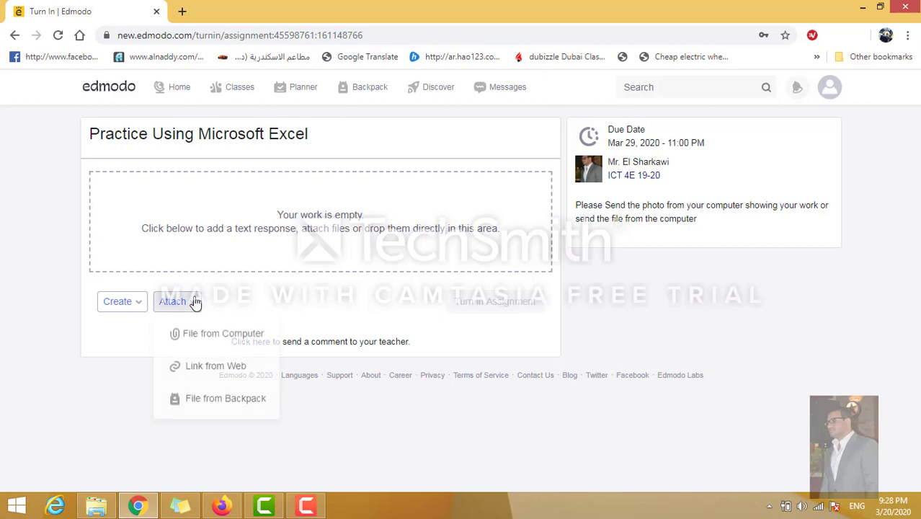
pyautogui.click(207, 336)
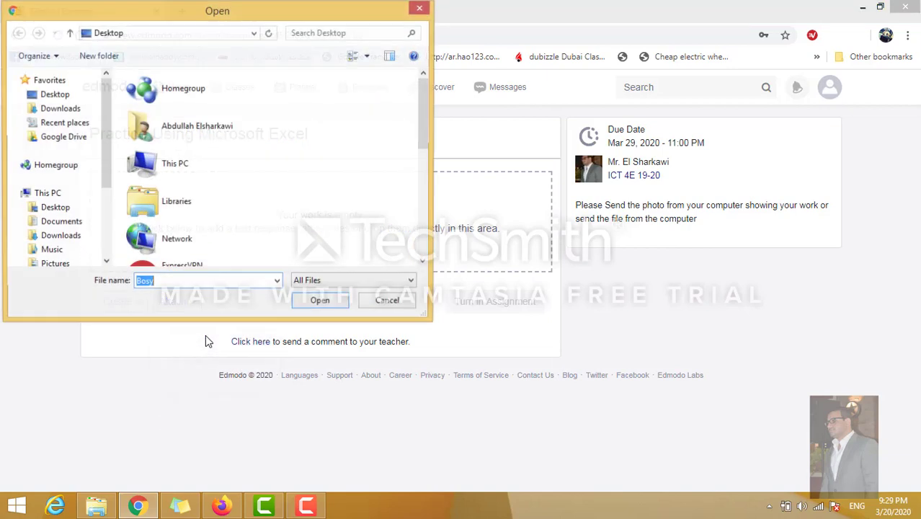
pyautogui.click(61, 222)
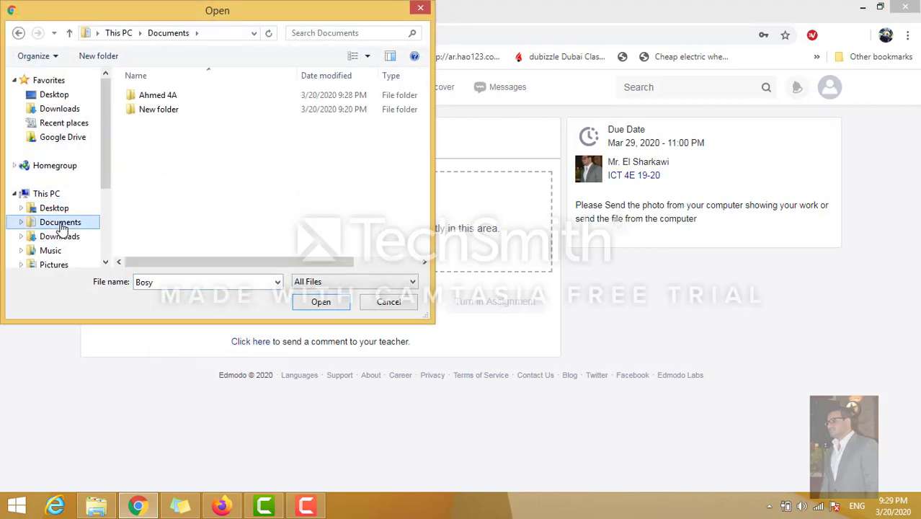
pyautogui.doubleClick(169, 100)
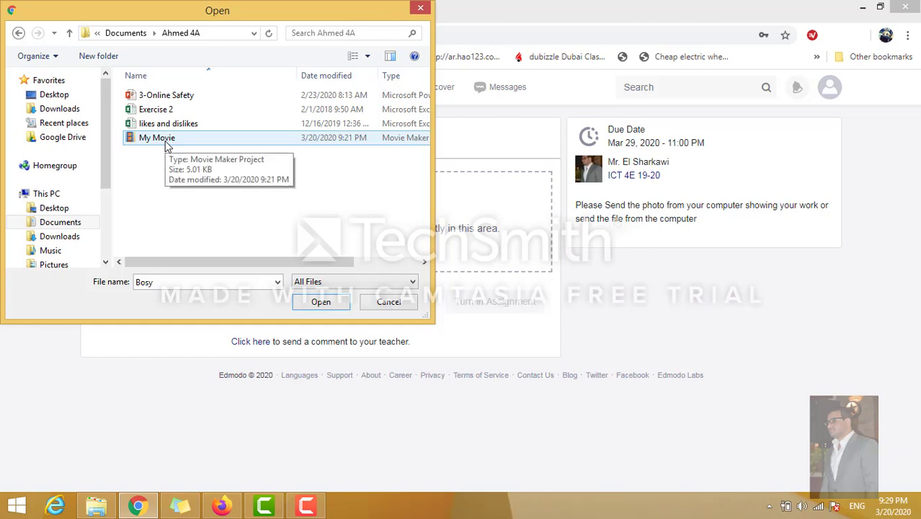
pyautogui.click(166, 143)
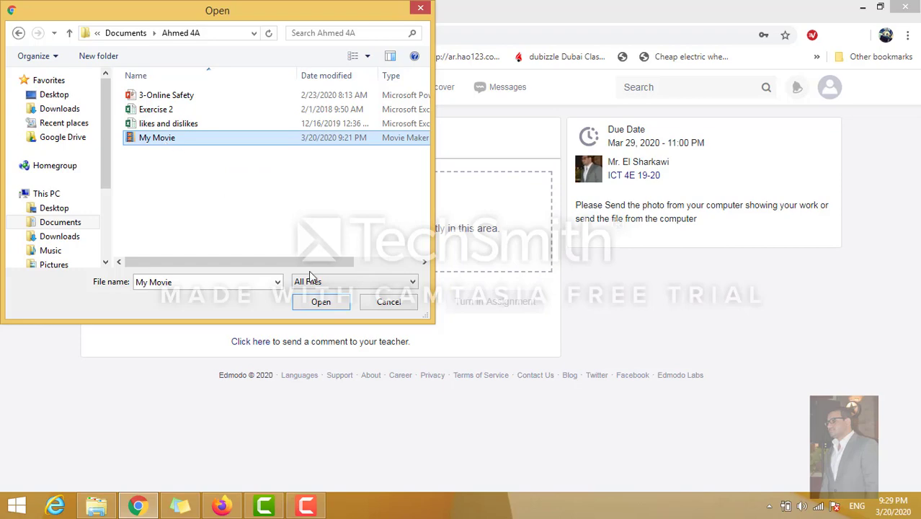
pyautogui.click(317, 303)
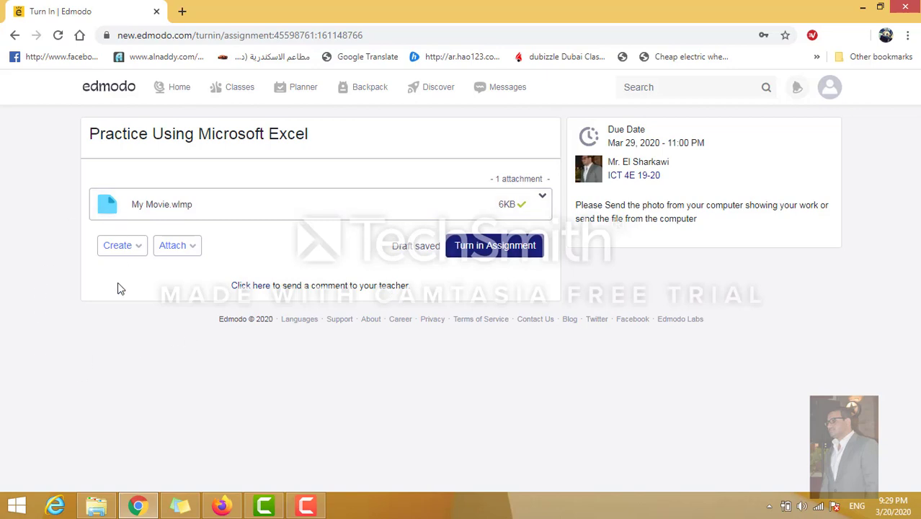
# Add a text response greeting the teacher by name, with 'this my work' on a second line.
pyautogui.click(137, 246)
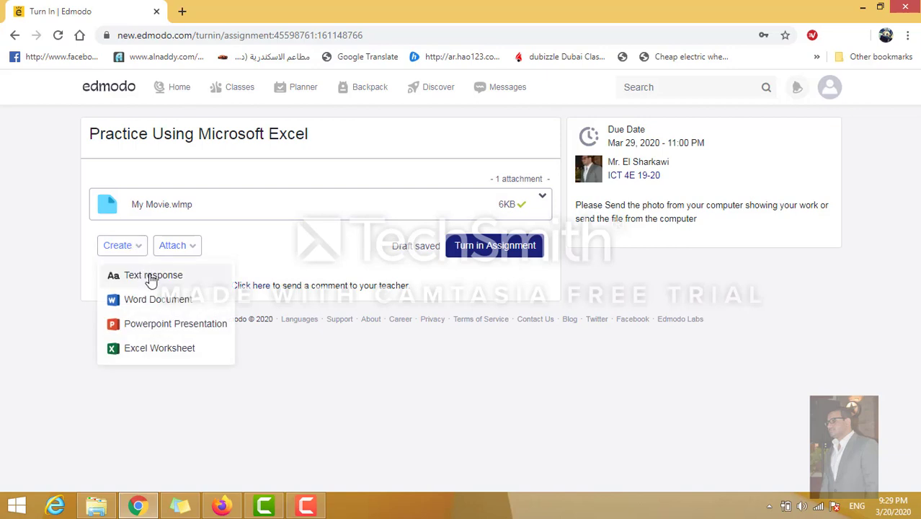
pyautogui.click(152, 277)
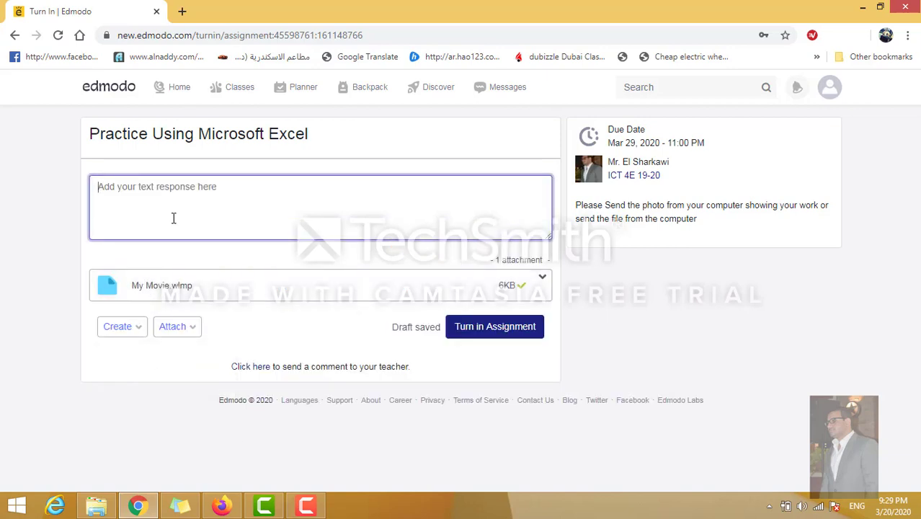
pyautogui.write('hi')
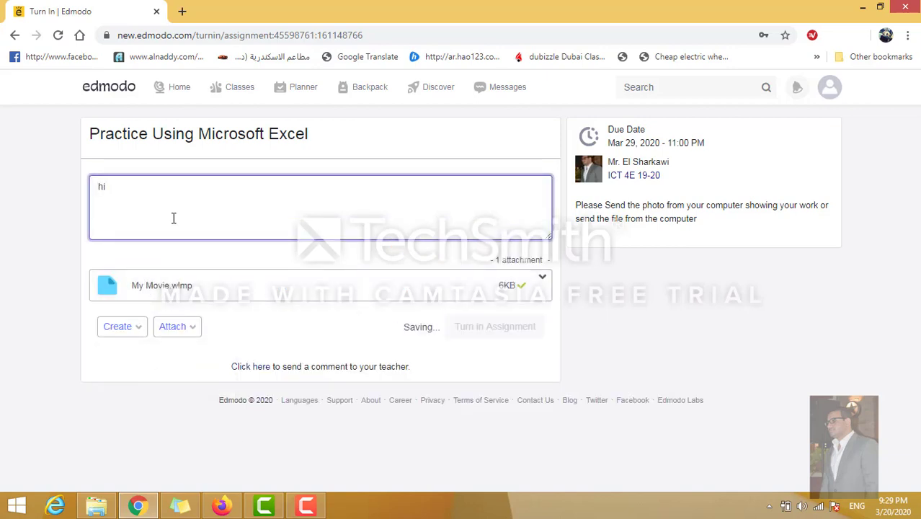
pyautogui.press('BackSpace')
pyautogui.press('BackSpace')
pyautogui.write('Hi Mr Abdullah')
pyautogui.press('Return')
pyautogui.write('thu')
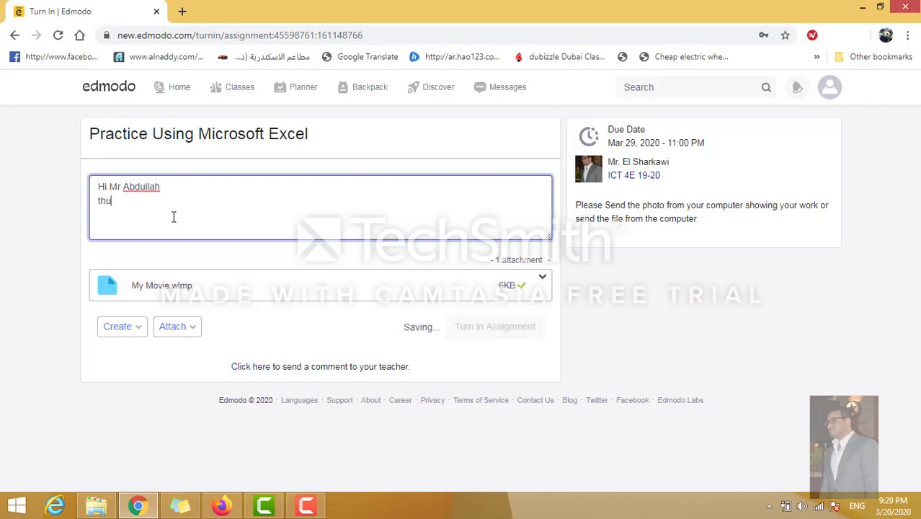
pyautogui.press('BackSpace')
pyautogui.write('is my work')
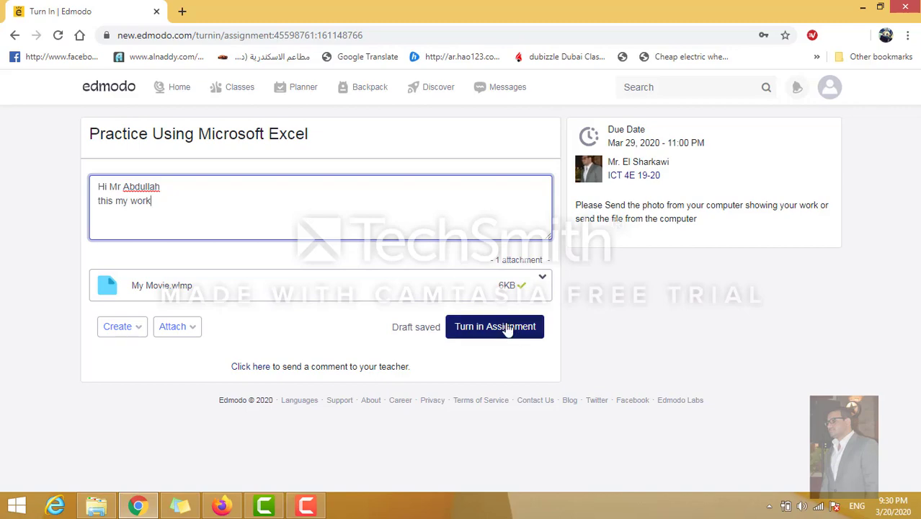
# Turn in the assignment with the note and My Movie.wlmp and confirm the submission.
pyautogui.click(508, 330)
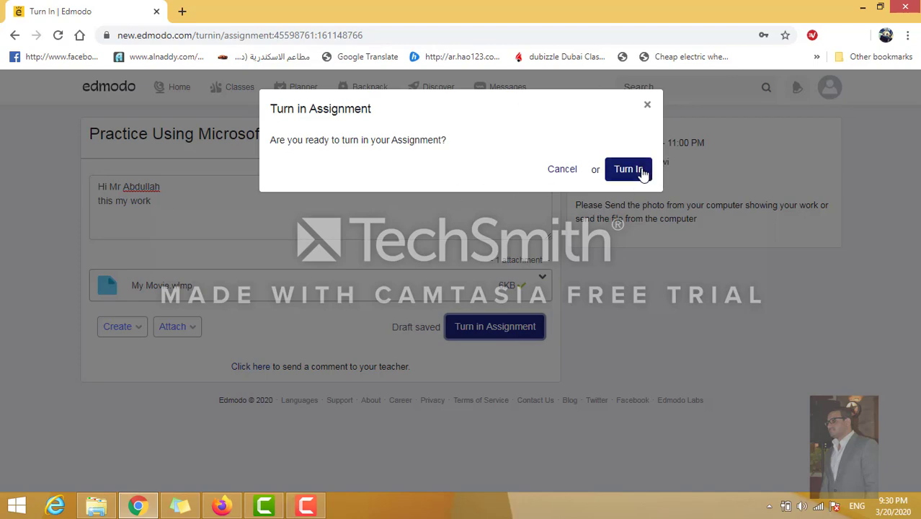
pyautogui.click(642, 173)
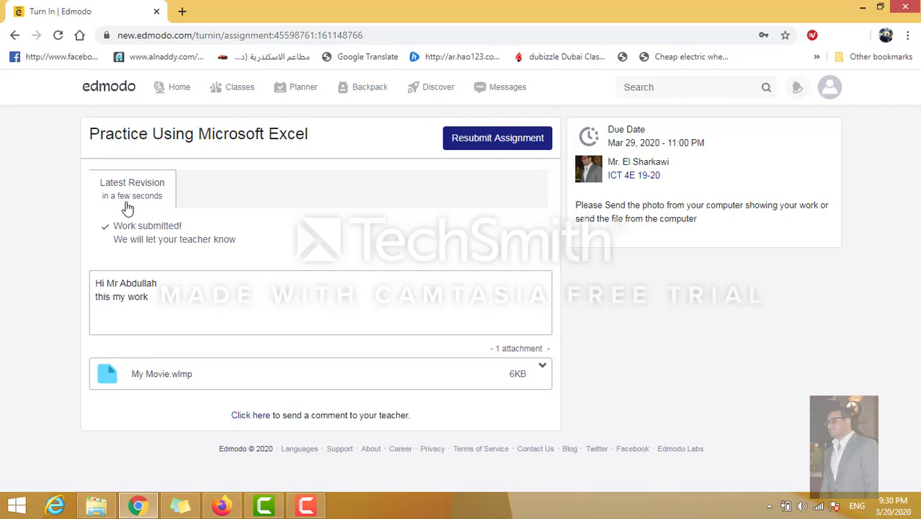
pyautogui.click(109, 95)
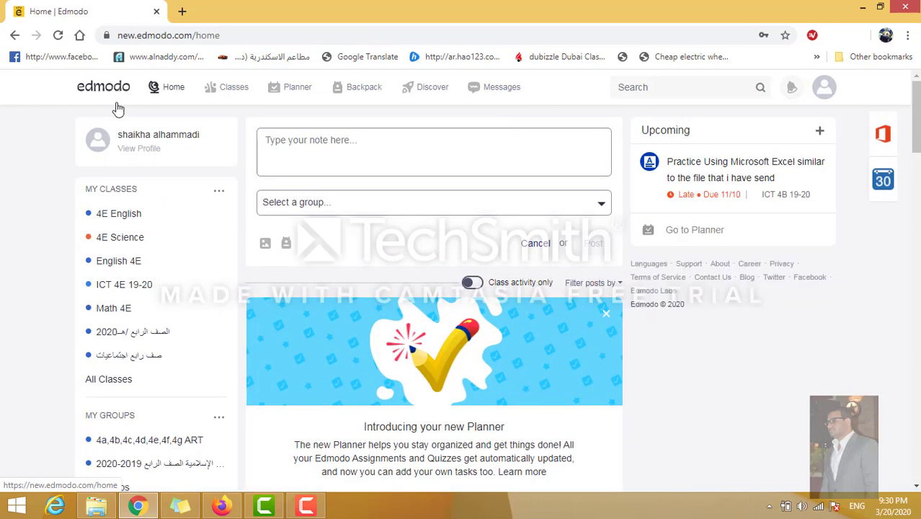
pyautogui.click(130, 297)
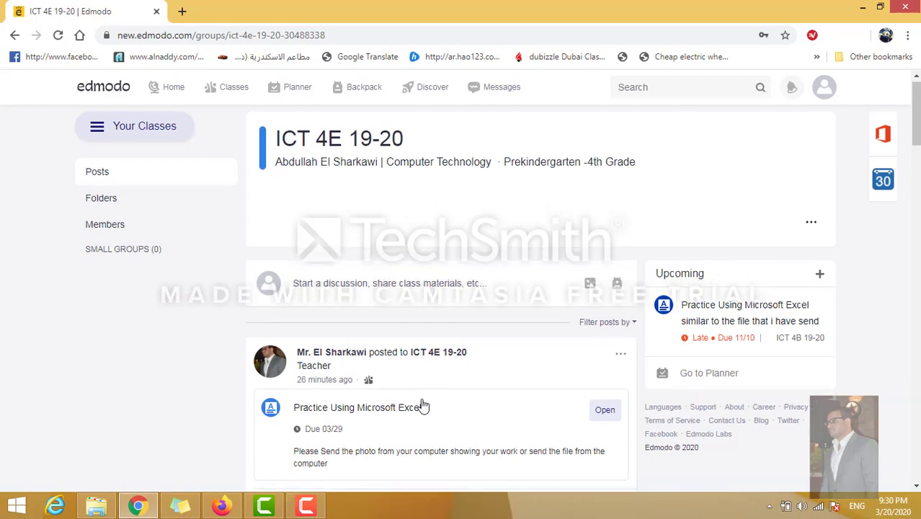
pyautogui.scroll(-2, 423, 406)
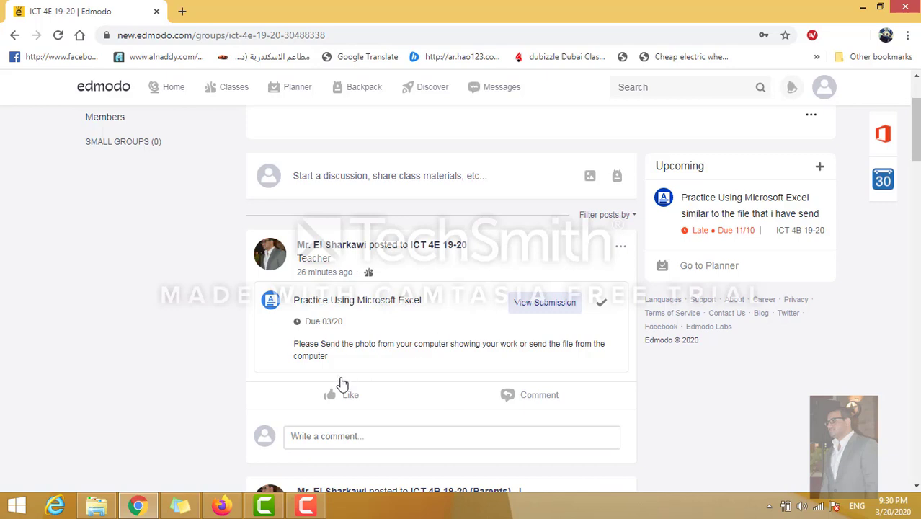
pyautogui.click(551, 302)
pyautogui.click(541, 303)
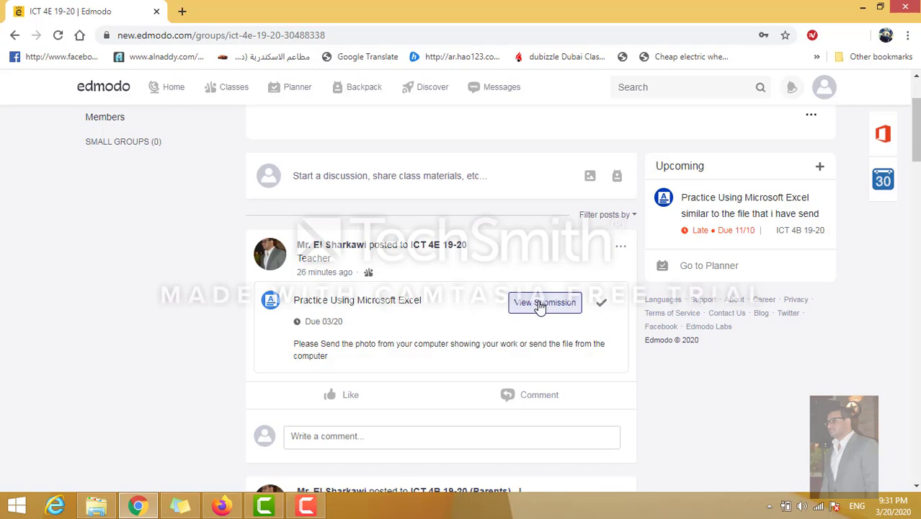
pyautogui.click(541, 303)
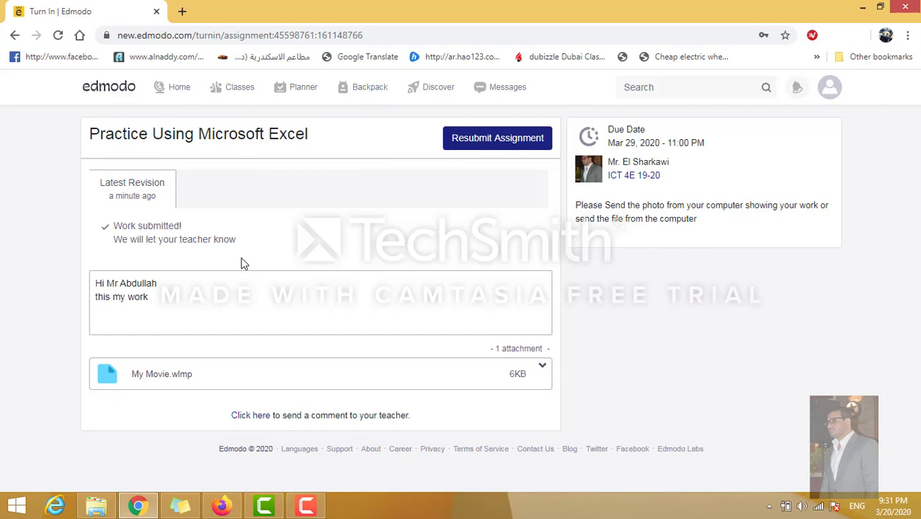
# Start a resubmission, attach Exercise 2.xlsx from the computer, and bring up the turn-in prompt.
pyautogui.click(495, 141)
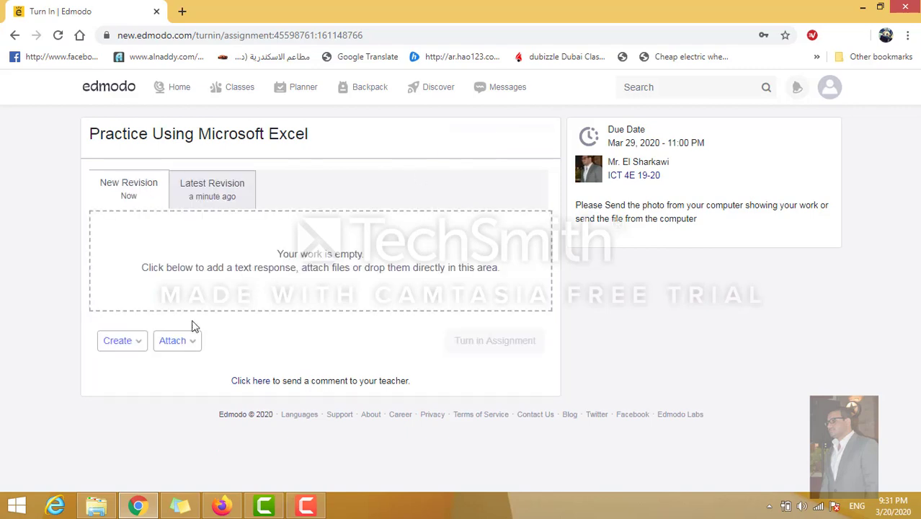
pyautogui.click(178, 342)
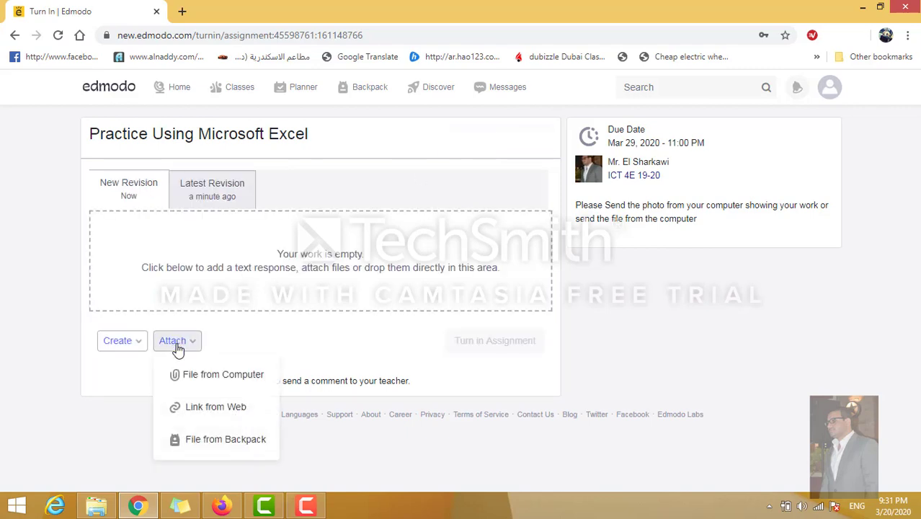
pyautogui.click(206, 379)
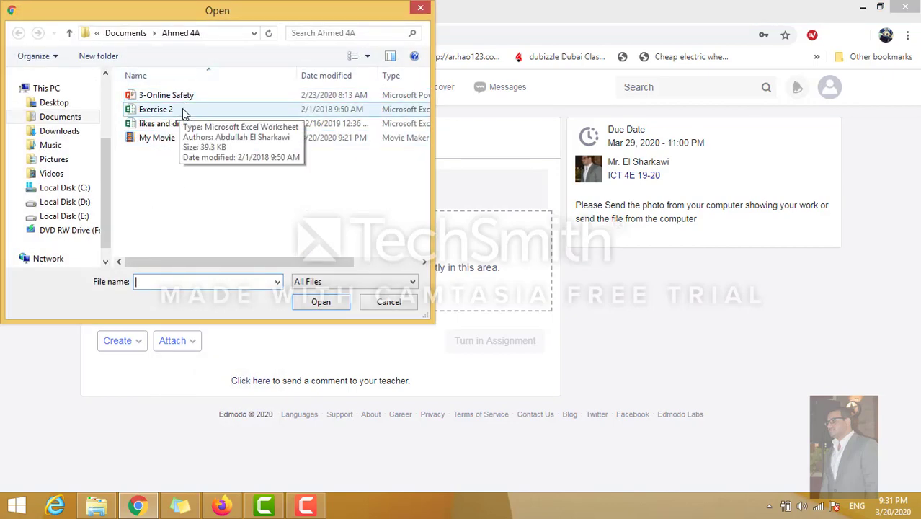
pyautogui.doubleClick(183, 112)
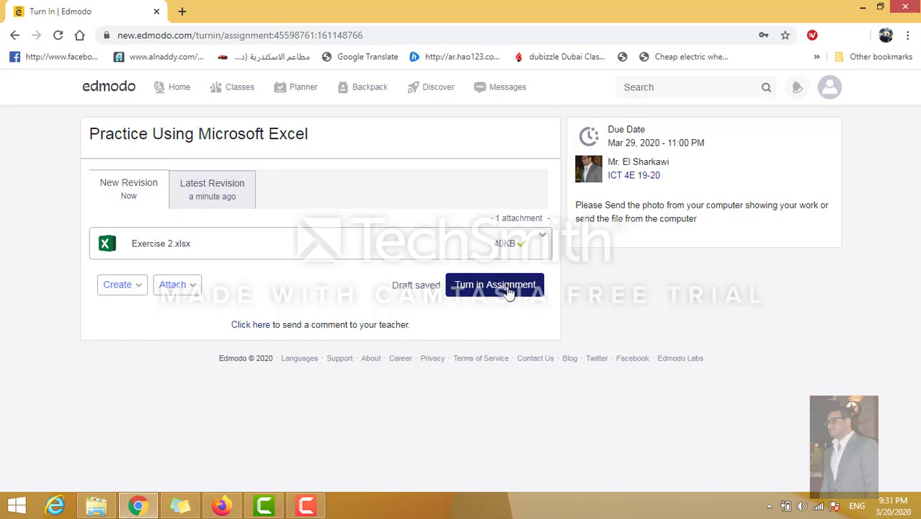
pyautogui.click(509, 289)
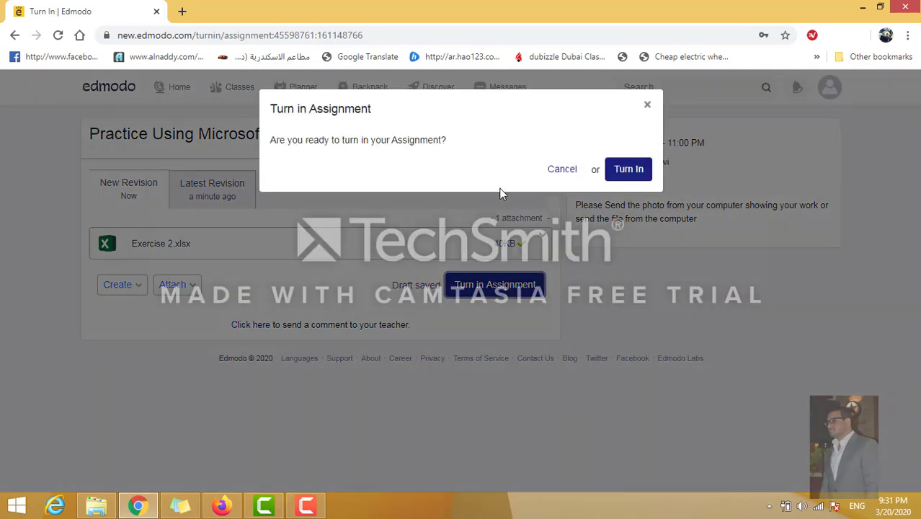